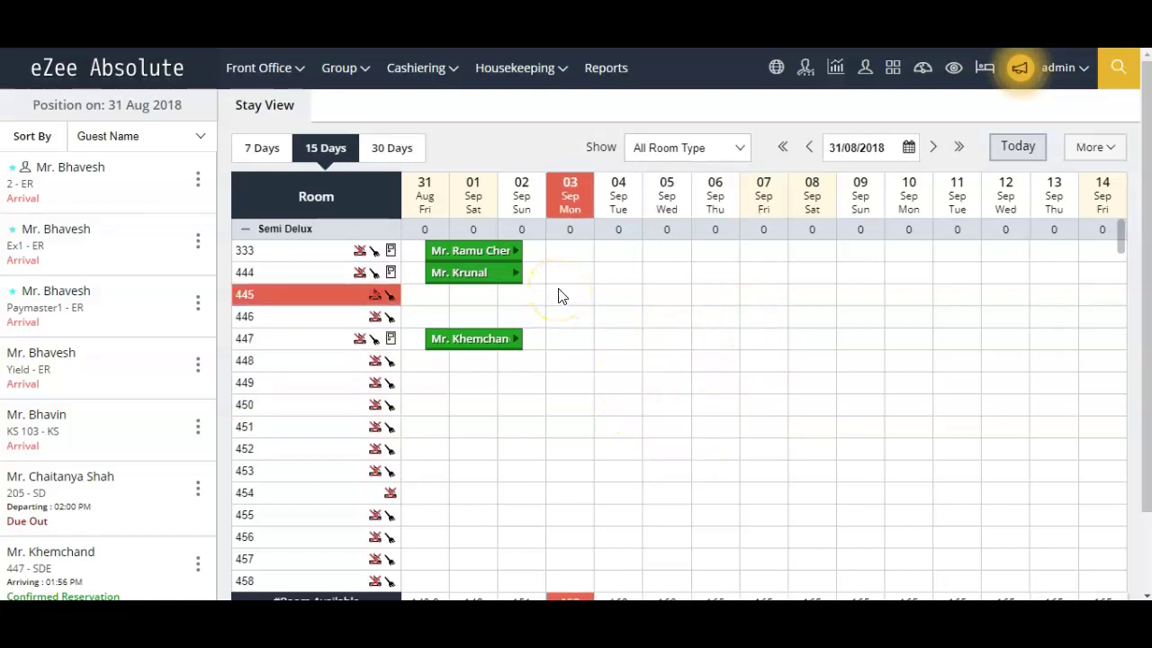
# Start cancelling the room 333 reservation from the Stay View and set the cancellation reason to Guest Request.
pyautogui.click(518, 257)
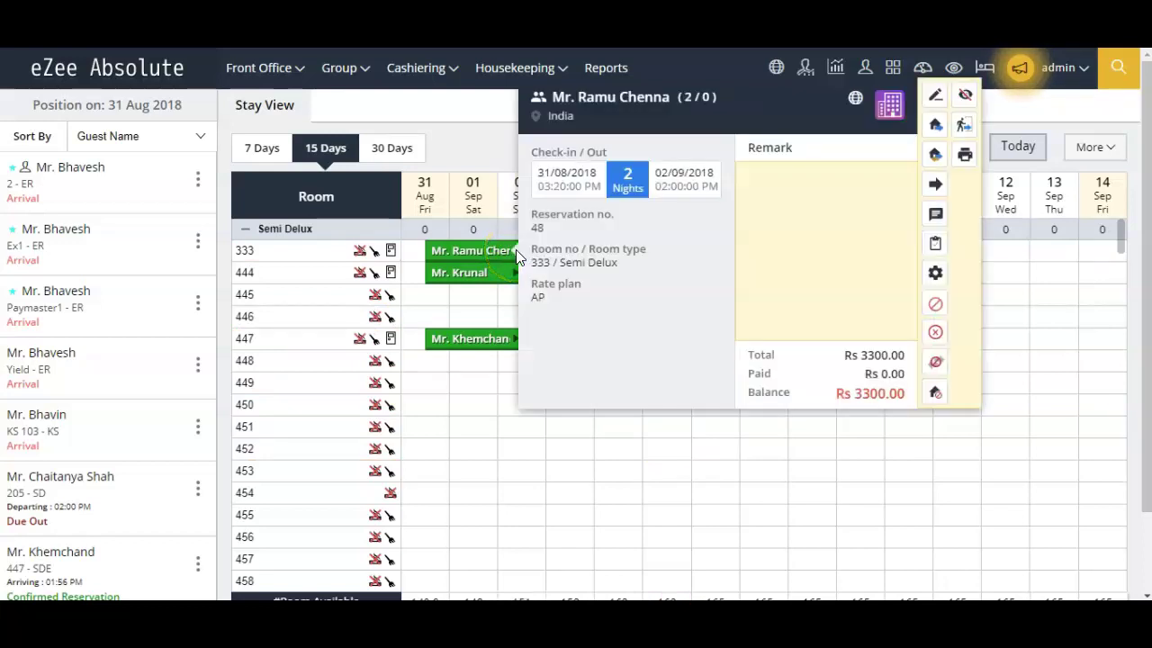
pyautogui.click(933, 334)
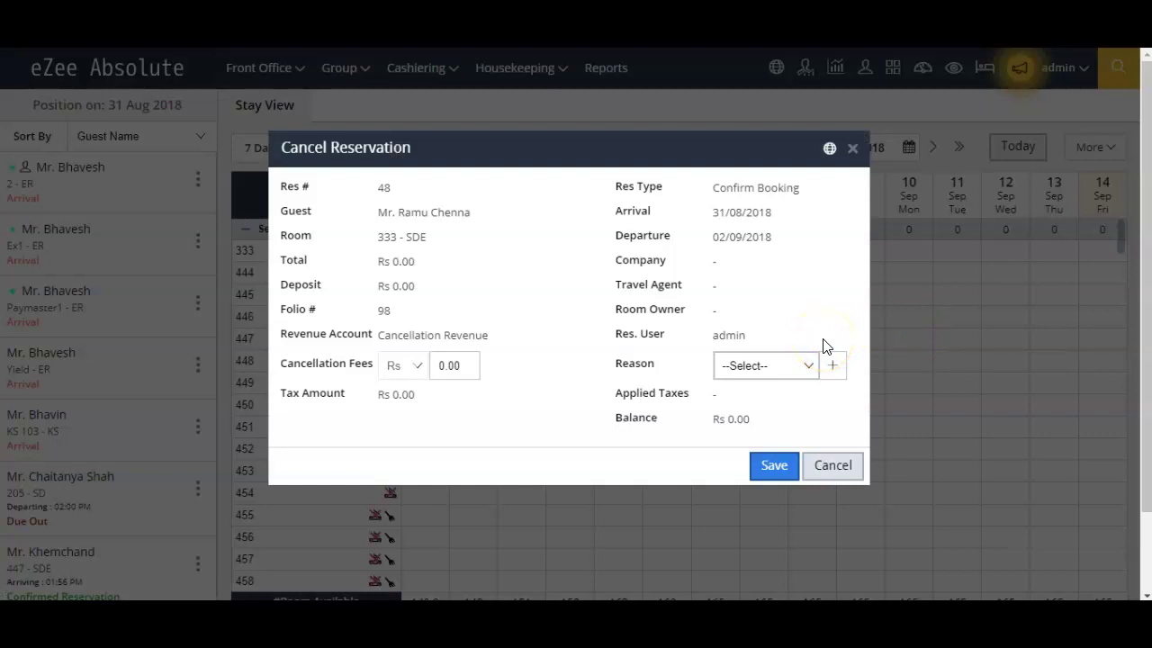
pyautogui.tripleClick(627, 364)
pyautogui.click(736, 365)
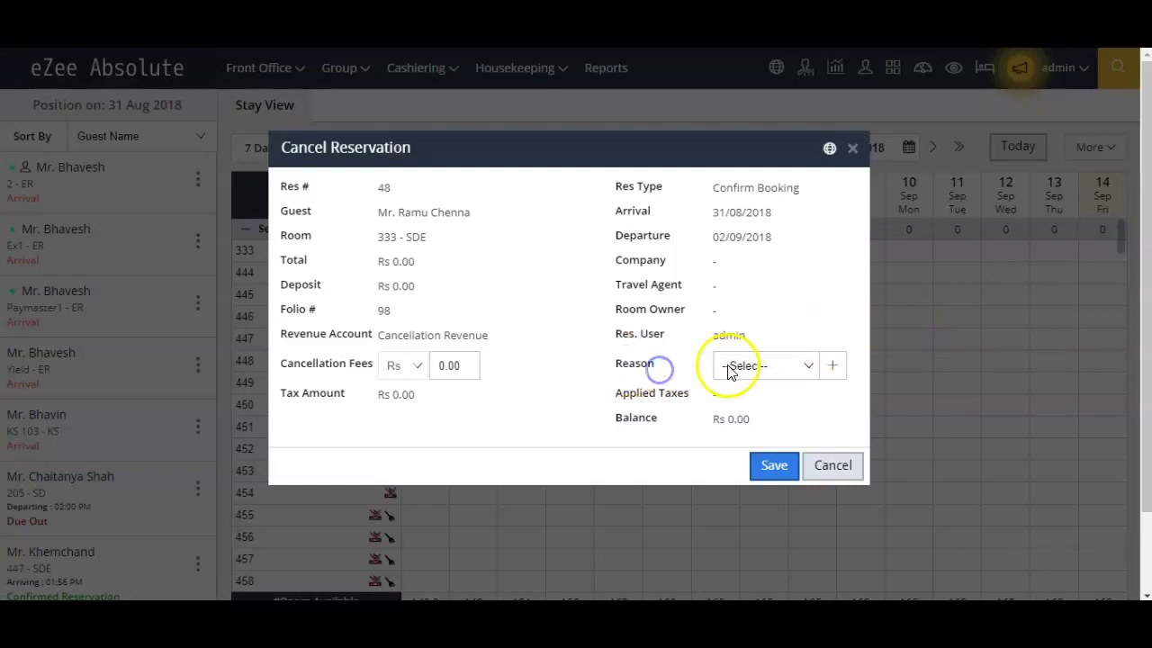
pyautogui.click(748, 414)
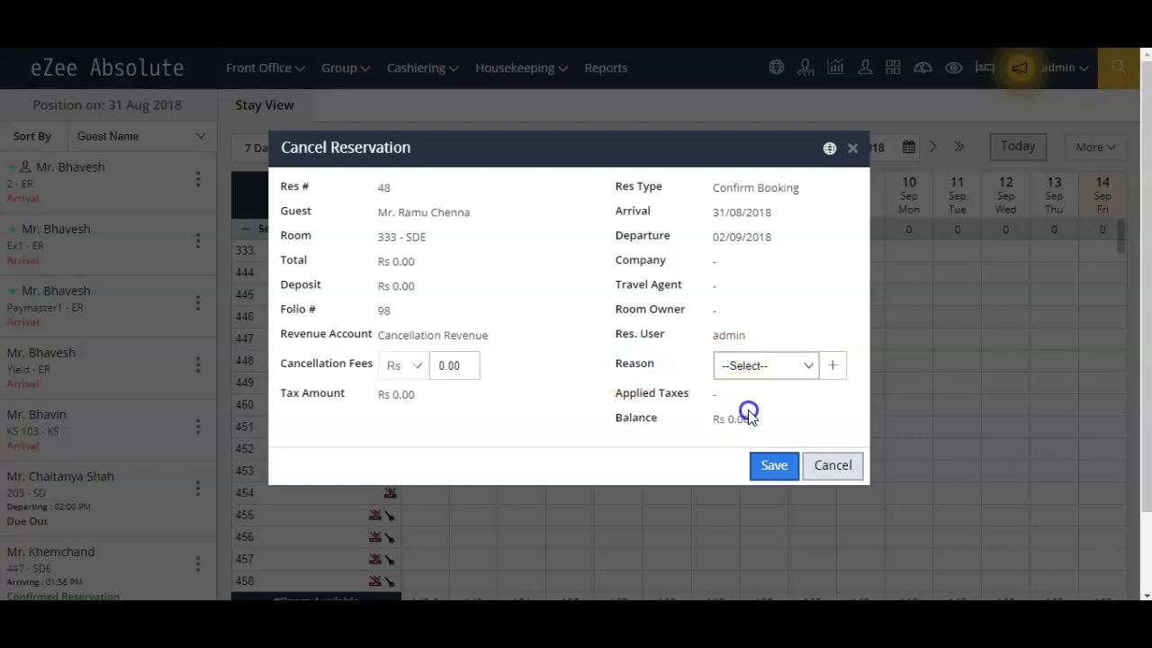
# Save the cancellation of the room 333 reservation without a cancellation fee and acknowledge its confirmations.
pyautogui.moveTo(360, 362)
pyautogui.mouseDown()
pyautogui.moveTo(315, 364)
pyautogui.moveTo(372, 364)
pyautogui.mouseUp()
pyautogui.click(360, 366)
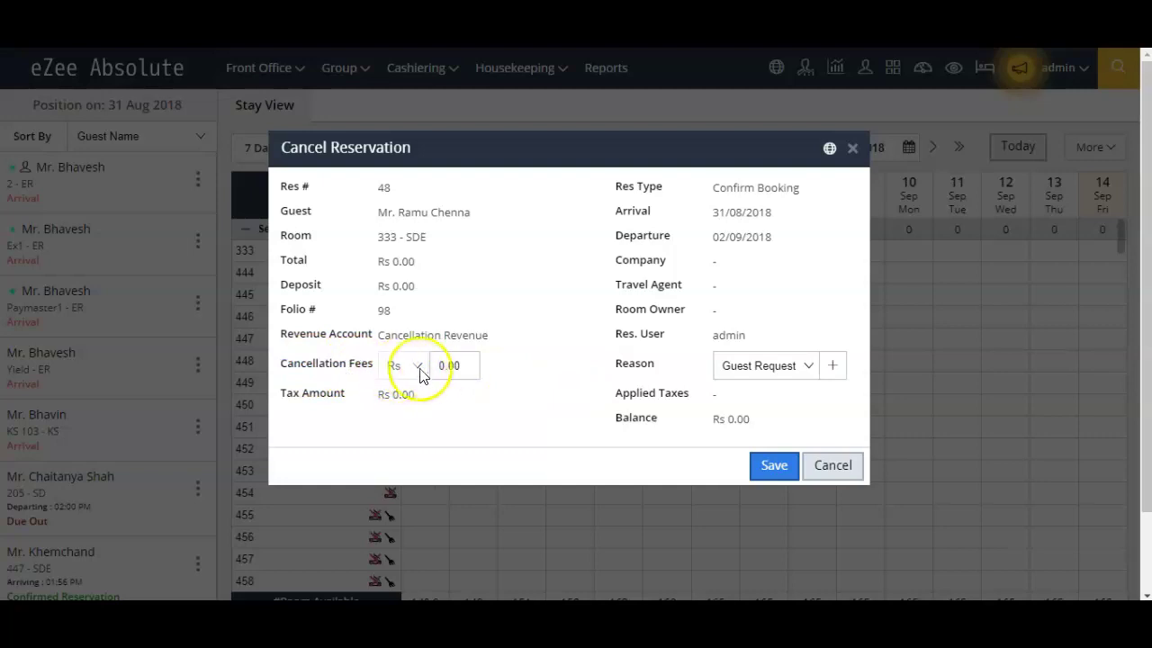
pyautogui.click(774, 470)
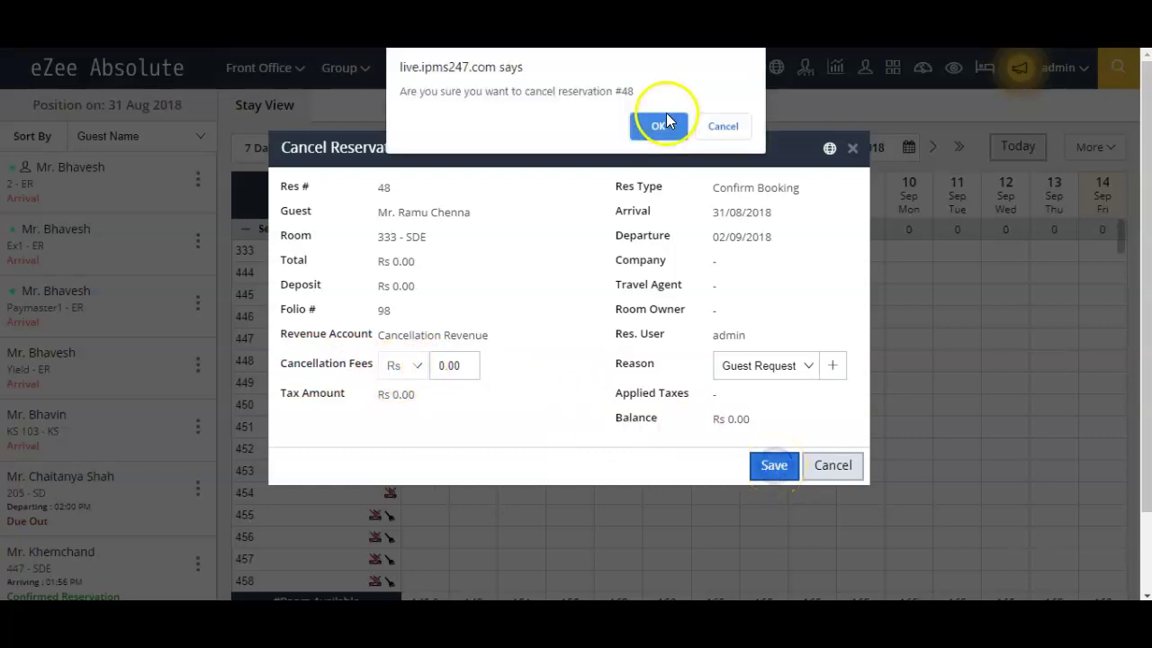
pyautogui.click(666, 117)
pyautogui.click(725, 143)
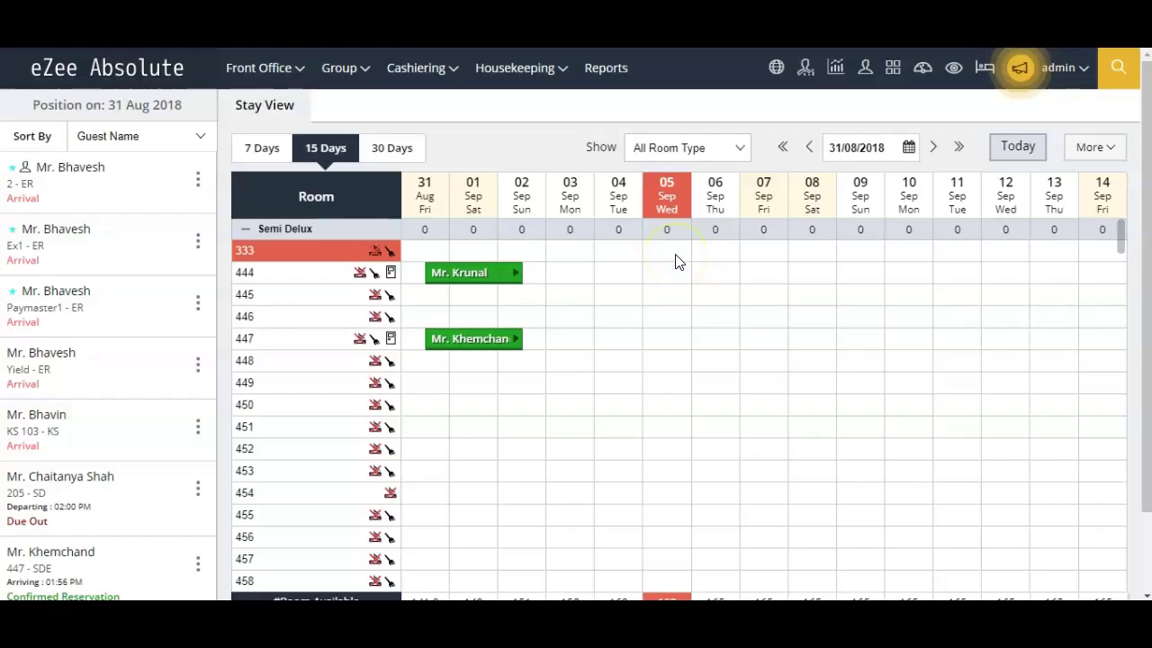
pyautogui.click(621, 279)
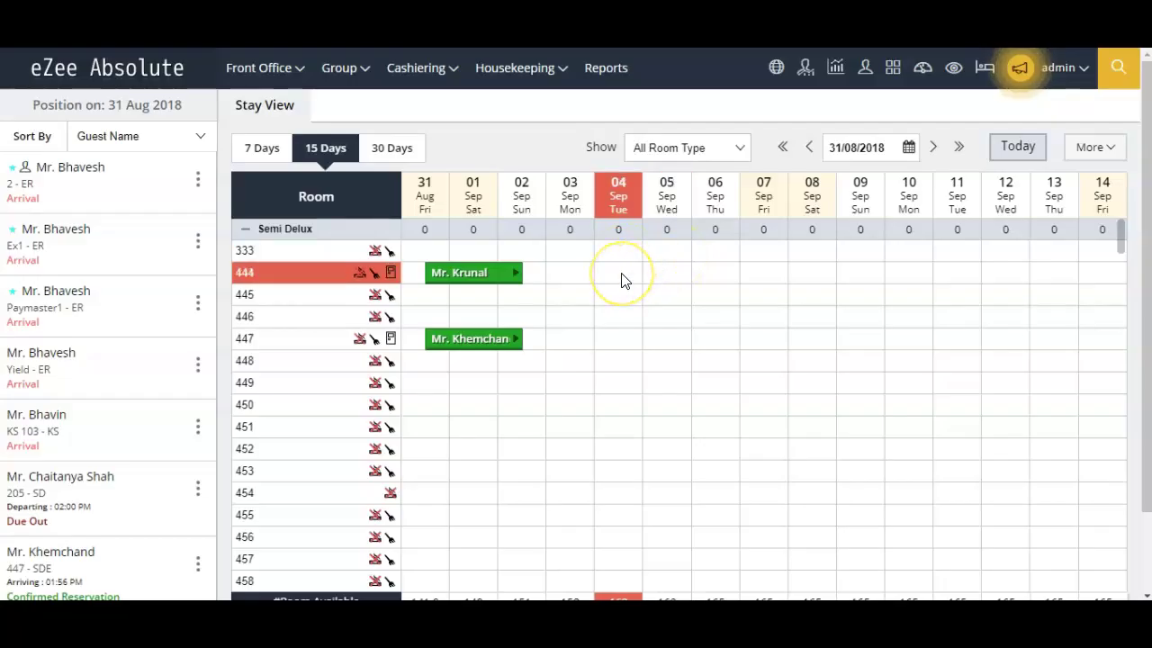
# Go to the Reservation List, show its search filters and start cancelling the room 444 reservation.
pyautogui.click(274, 72)
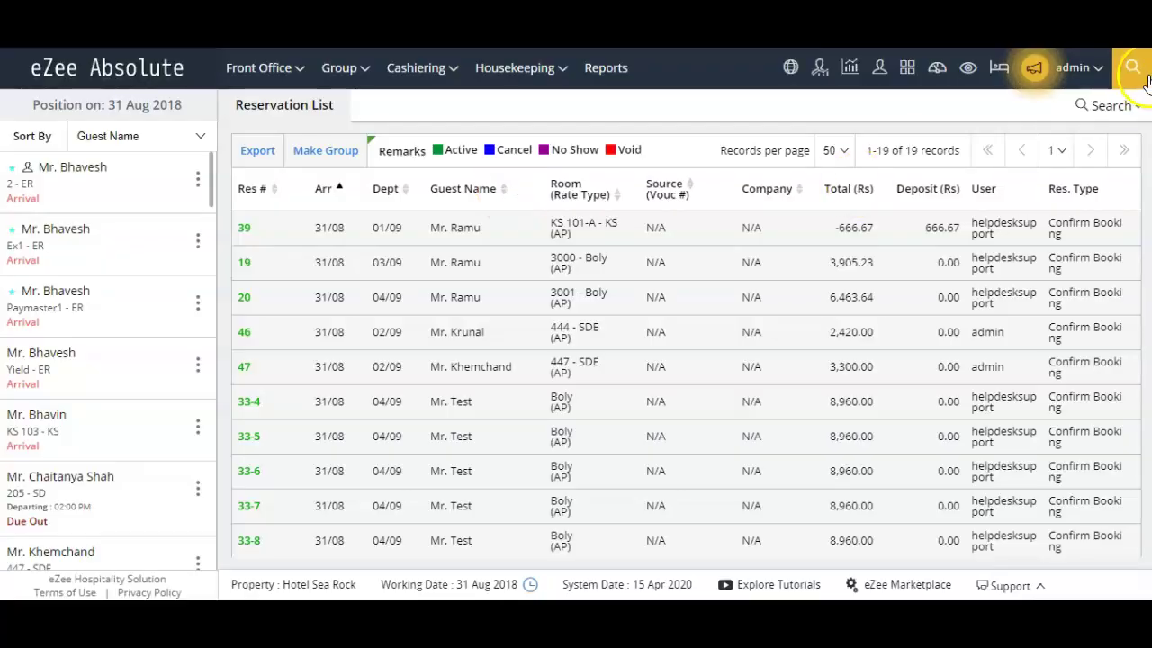
pyautogui.click(1112, 105)
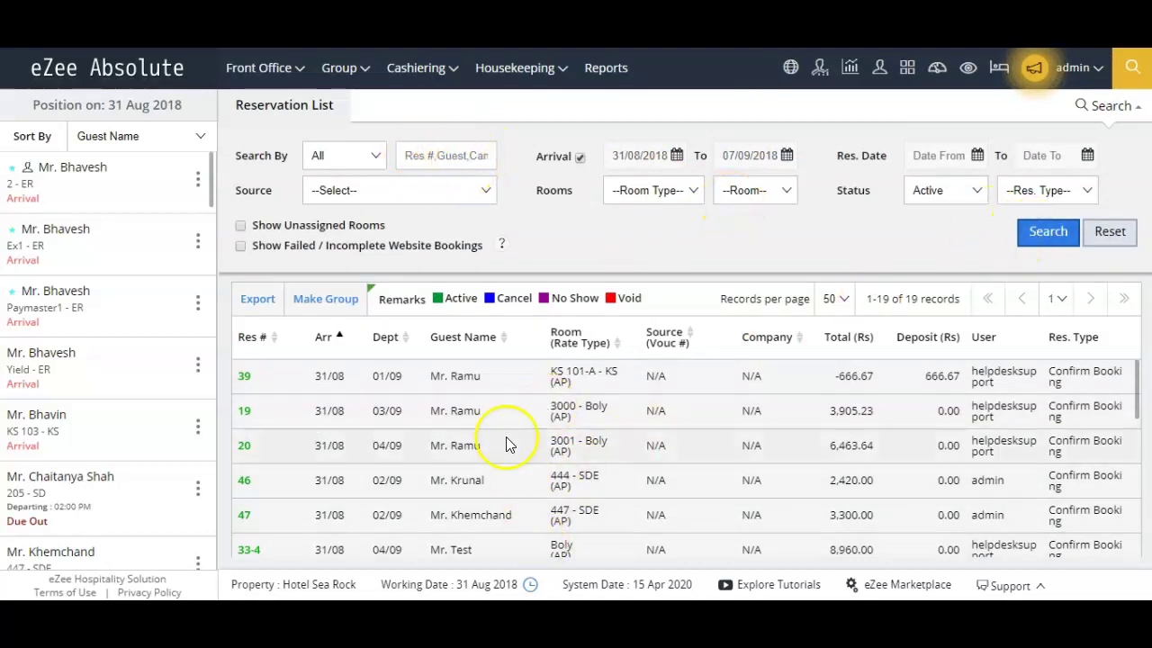
pyautogui.rightClick(585, 487)
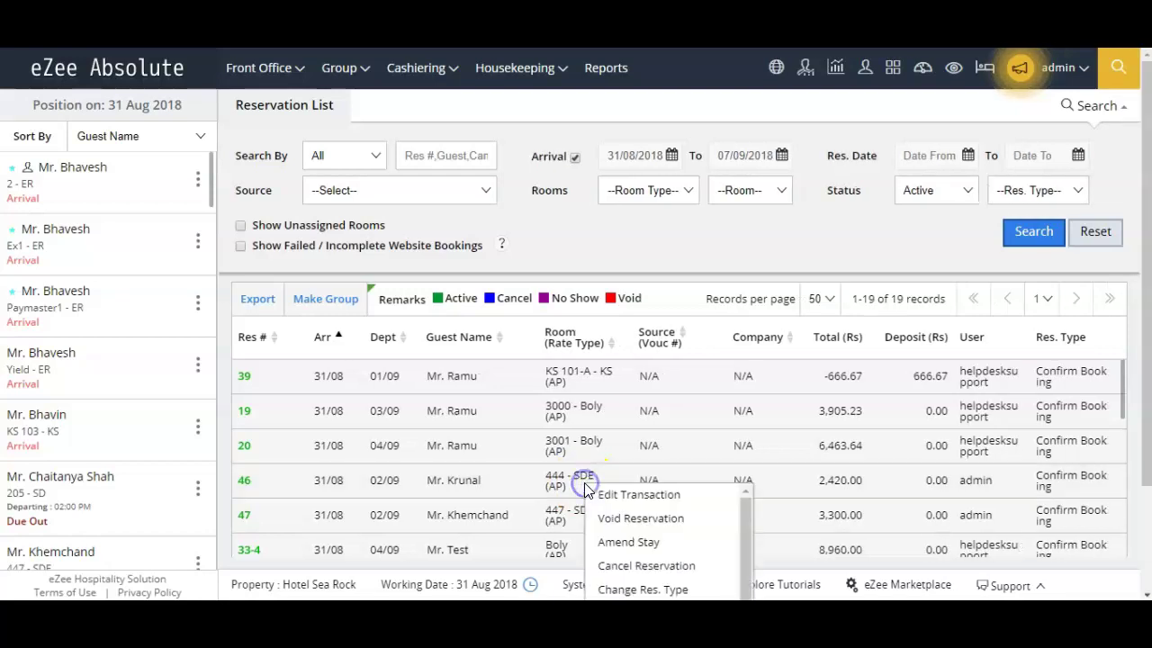
pyautogui.click(657, 570)
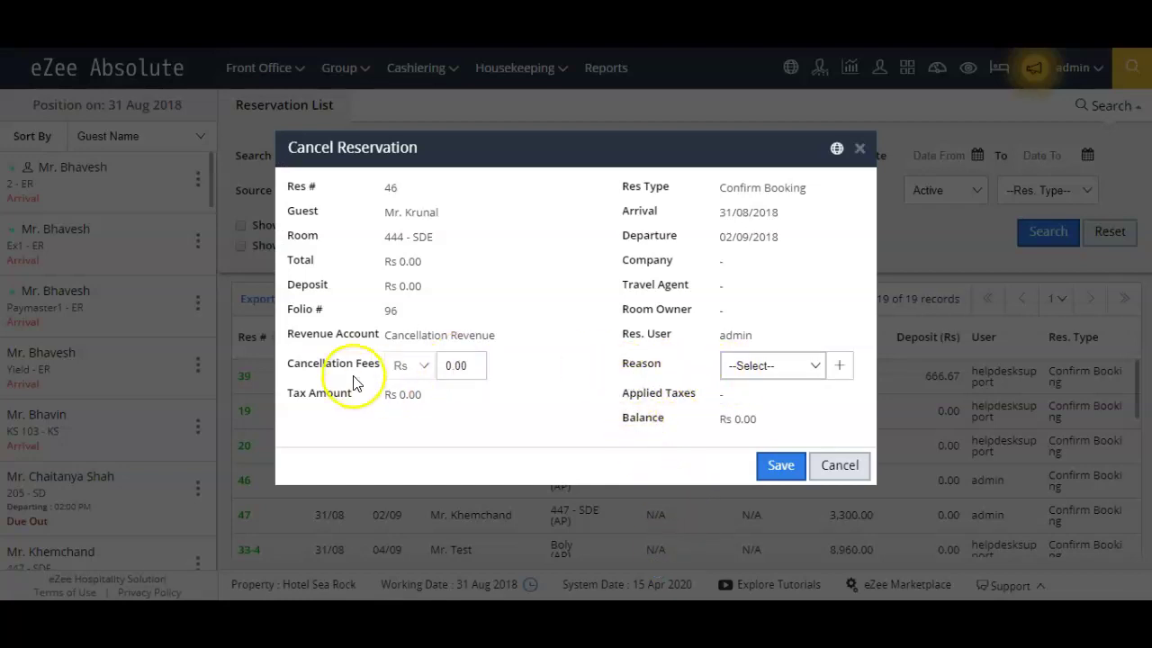
# Set the reason to Guest Request for the room 444 reservation, then save and confirm its cancellation.
pyautogui.click(766, 362)
pyautogui.click(756, 414)
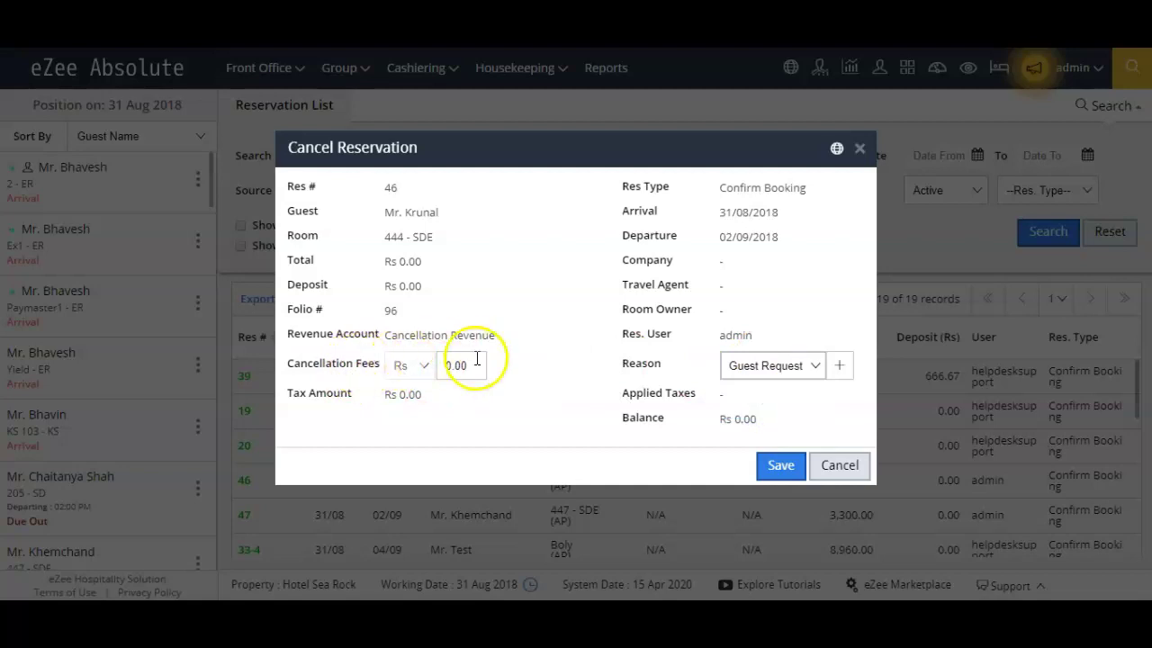
pyautogui.click(768, 467)
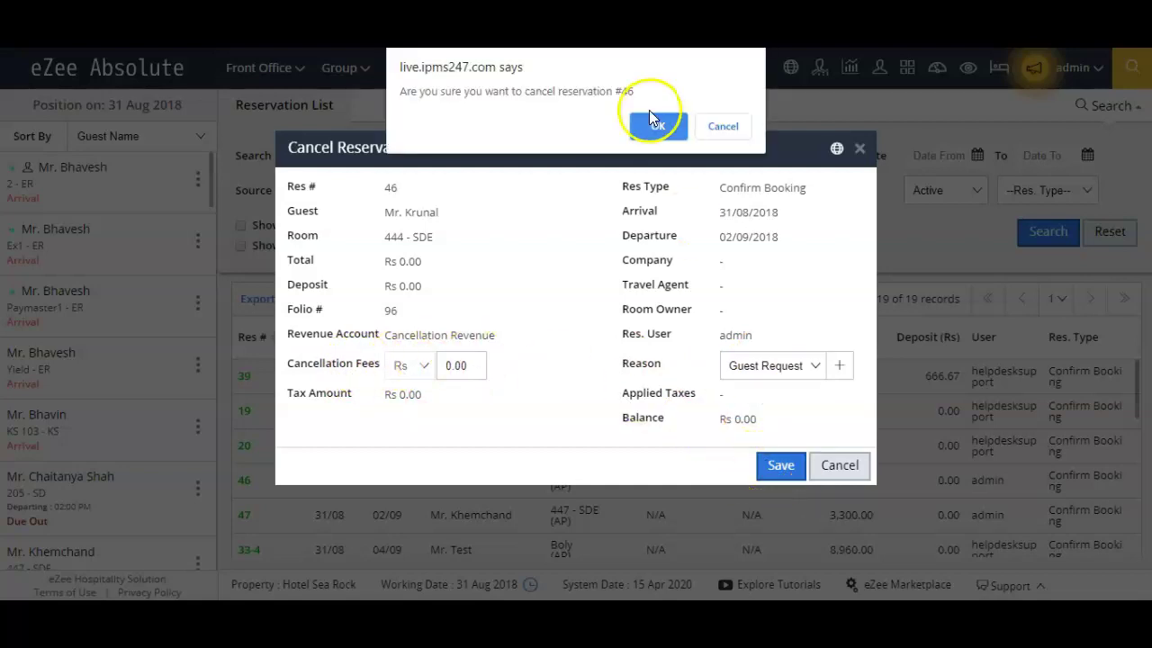
pyautogui.click(649, 125)
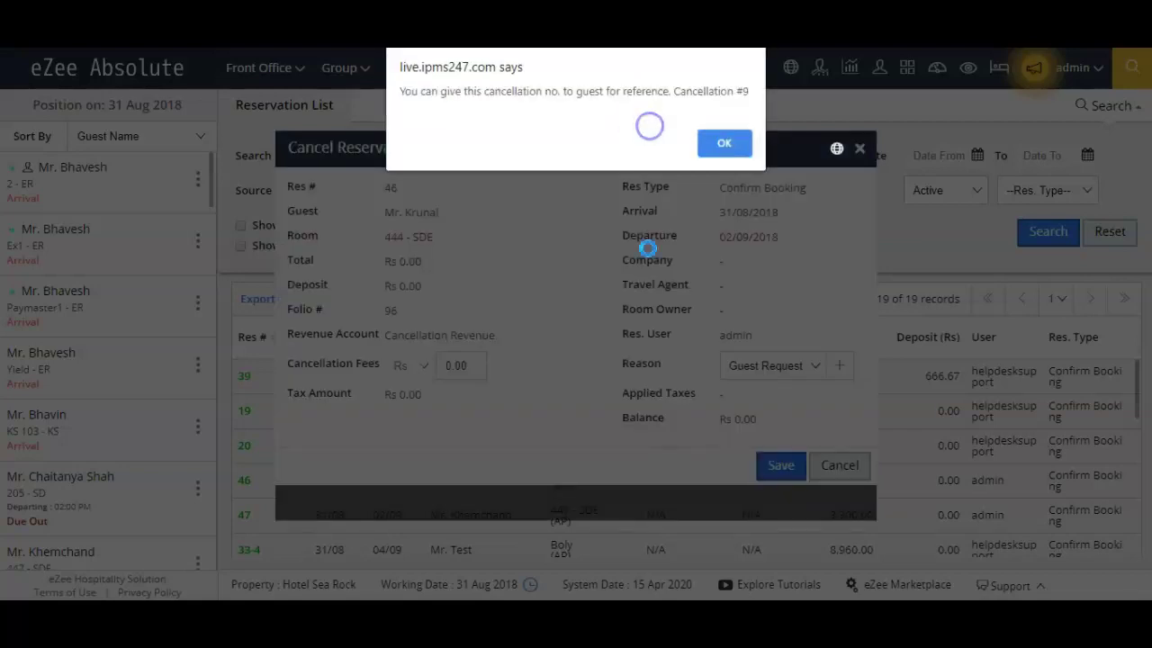
pyautogui.click(729, 145)
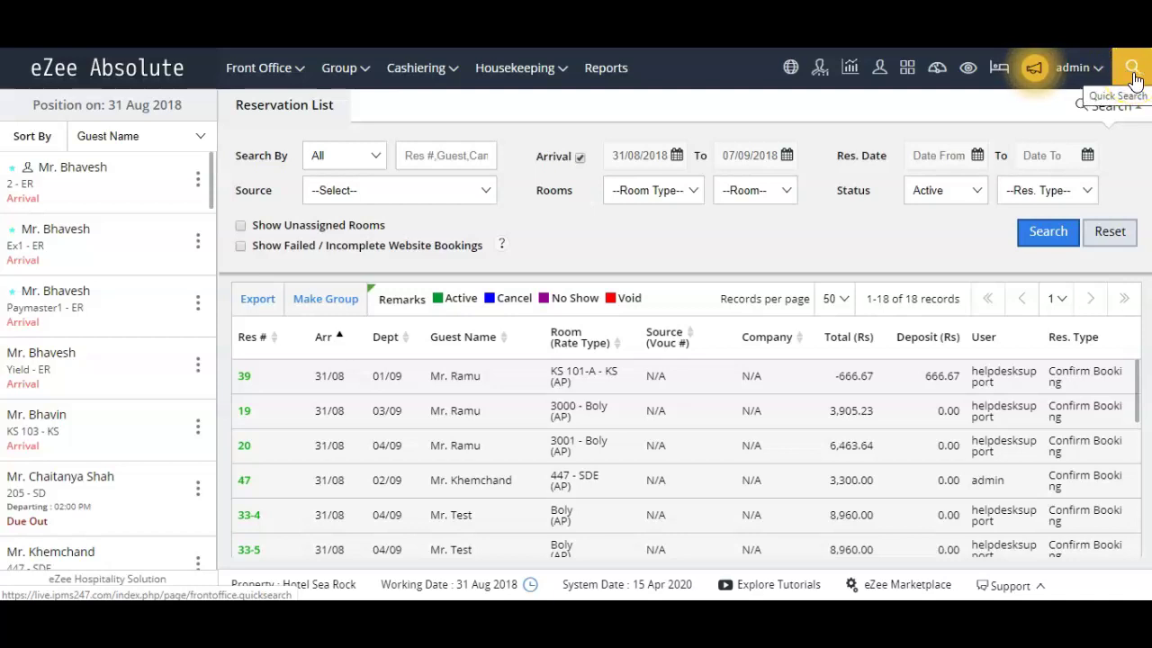
# Use Quick Search to find the room 447 reservation by its reservation number.
pyautogui.click(1132, 74)
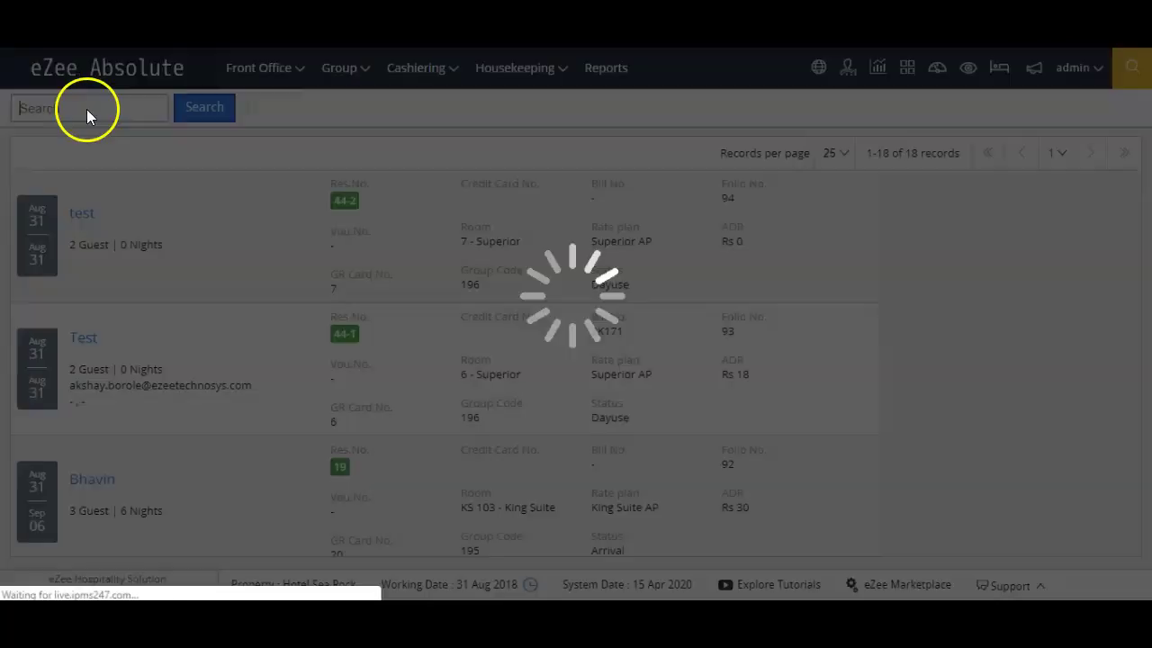
pyautogui.click(114, 115)
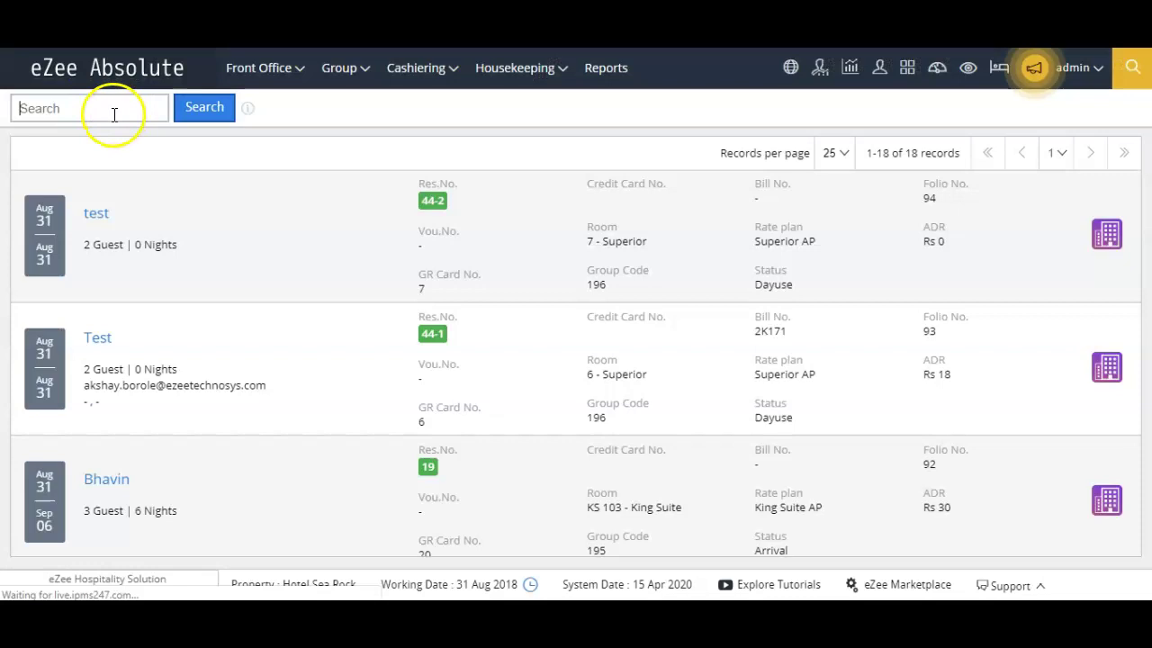
pyautogui.moveTo(250, 113)
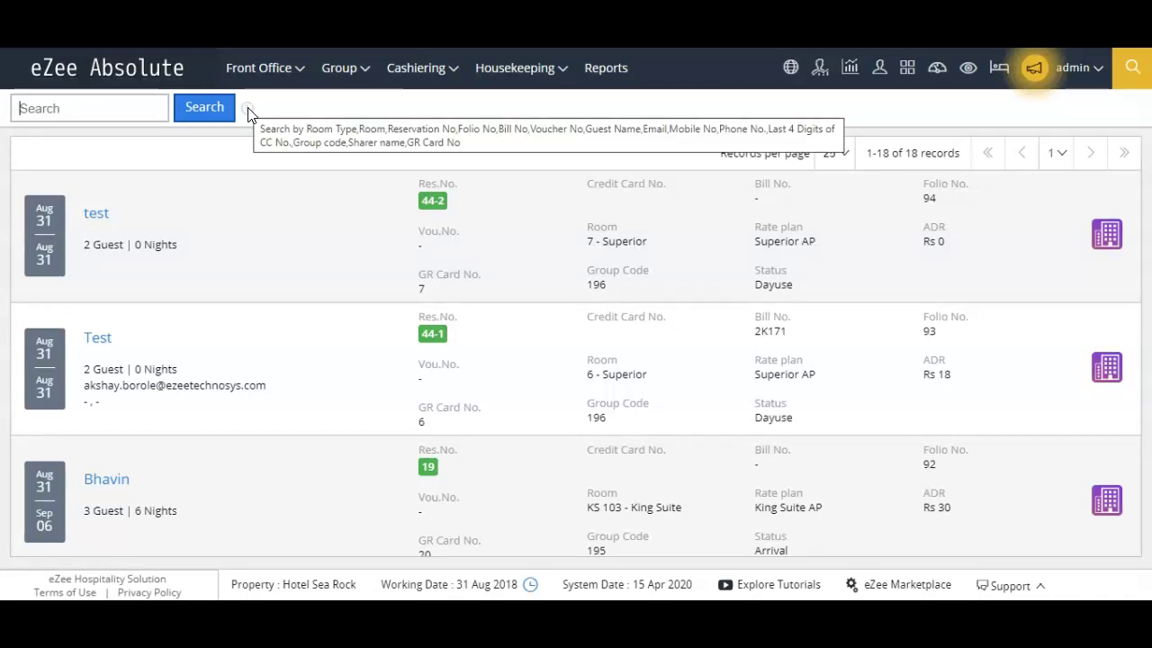
pyautogui.click(75, 110)
pyautogui.write('47')
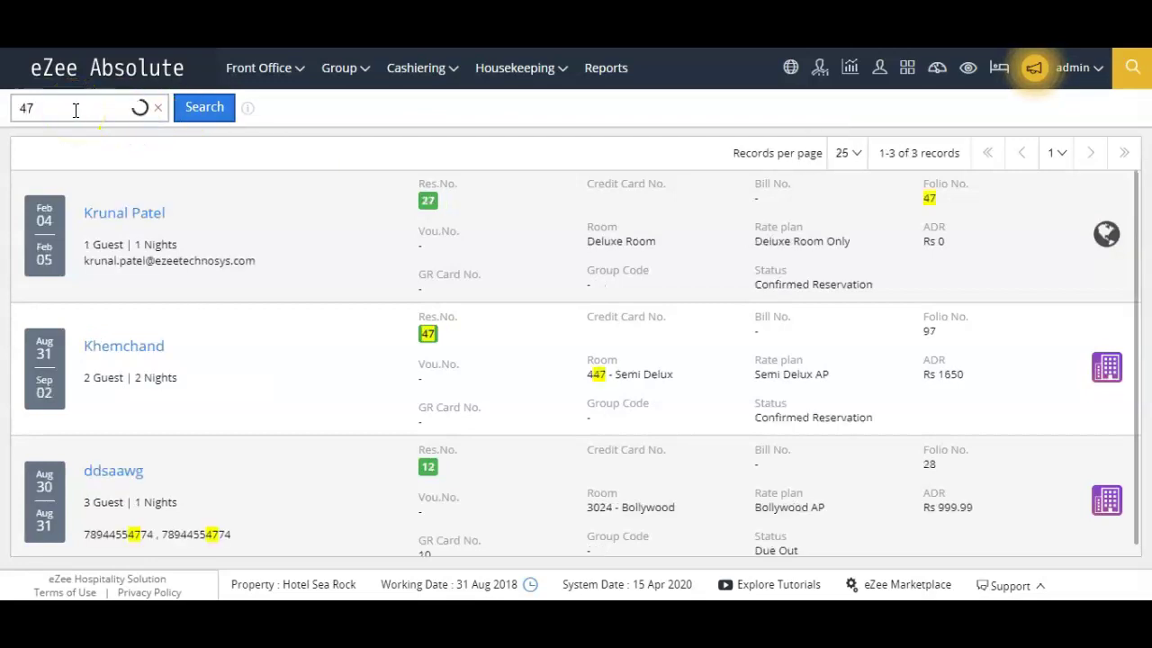
pyautogui.click(205, 107)
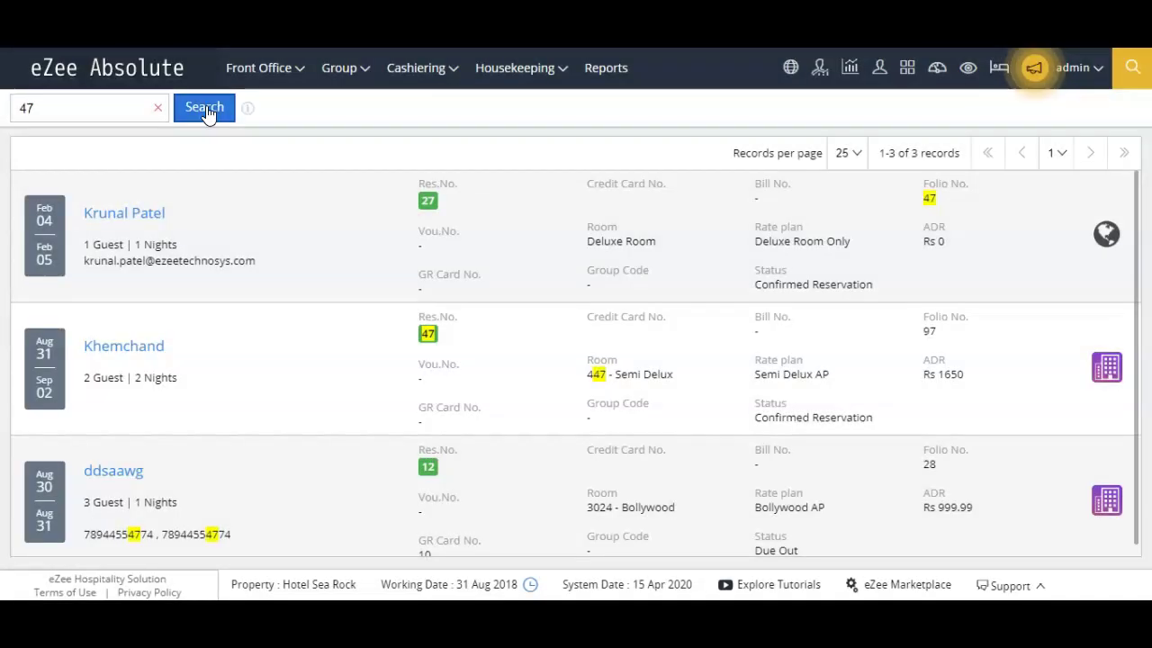
# Start cancelling the room 447 reservation from the search results and set the reason to Guest Request.
pyautogui.rightClick(452, 353)
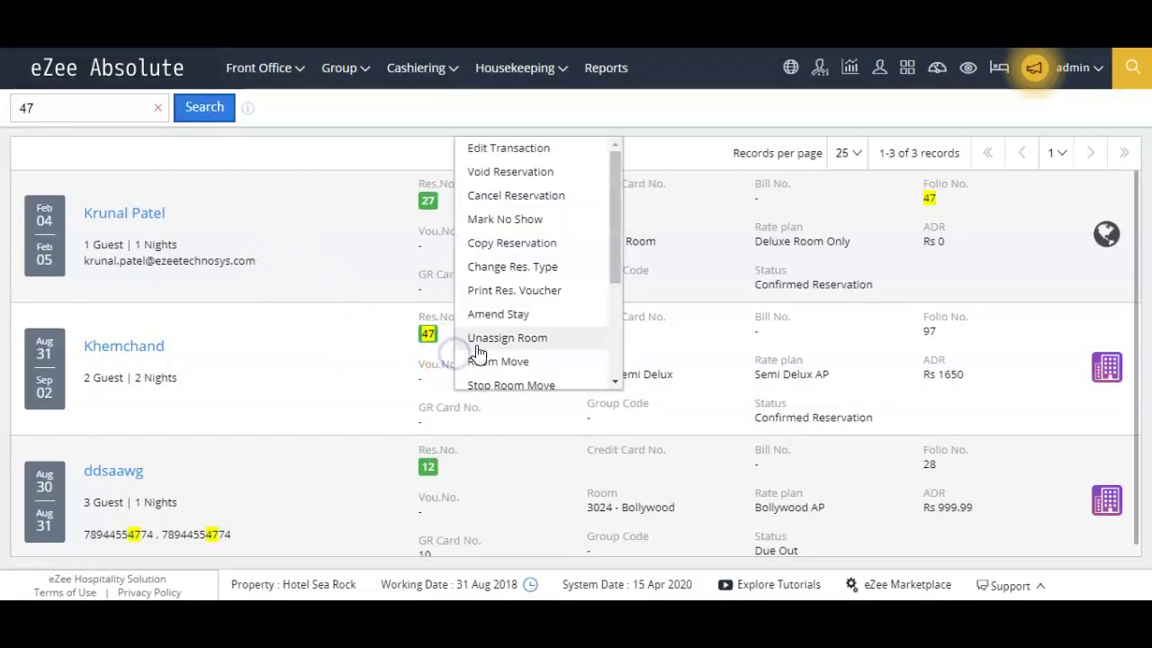
pyautogui.click(526, 206)
pyautogui.click(511, 200)
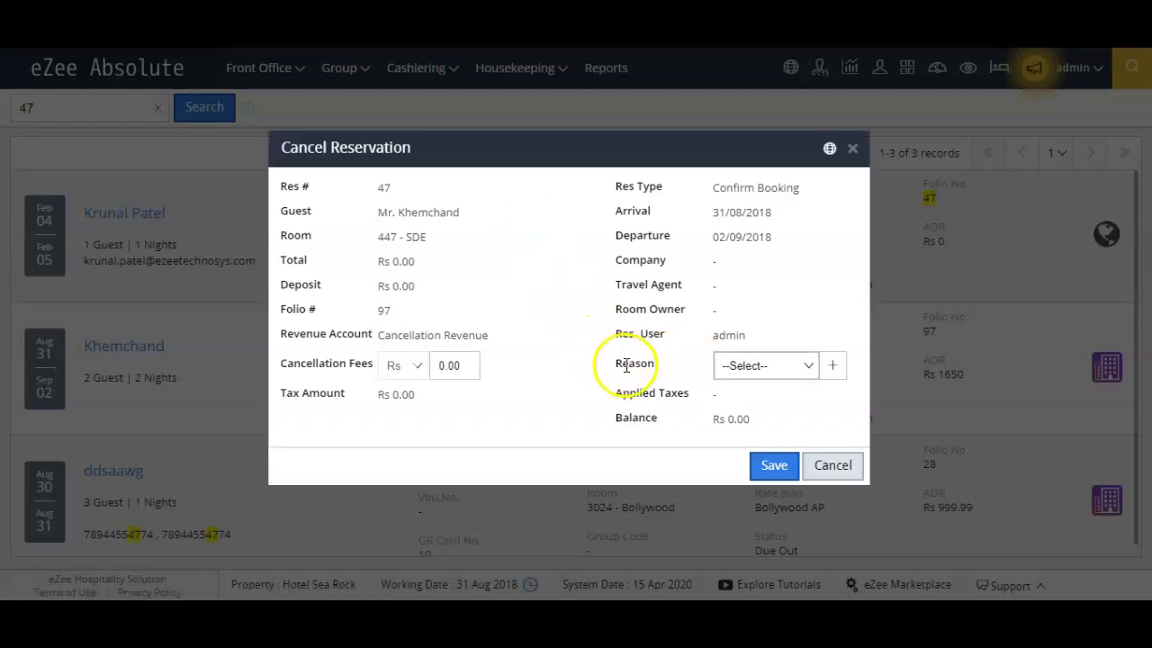
pyautogui.click(746, 365)
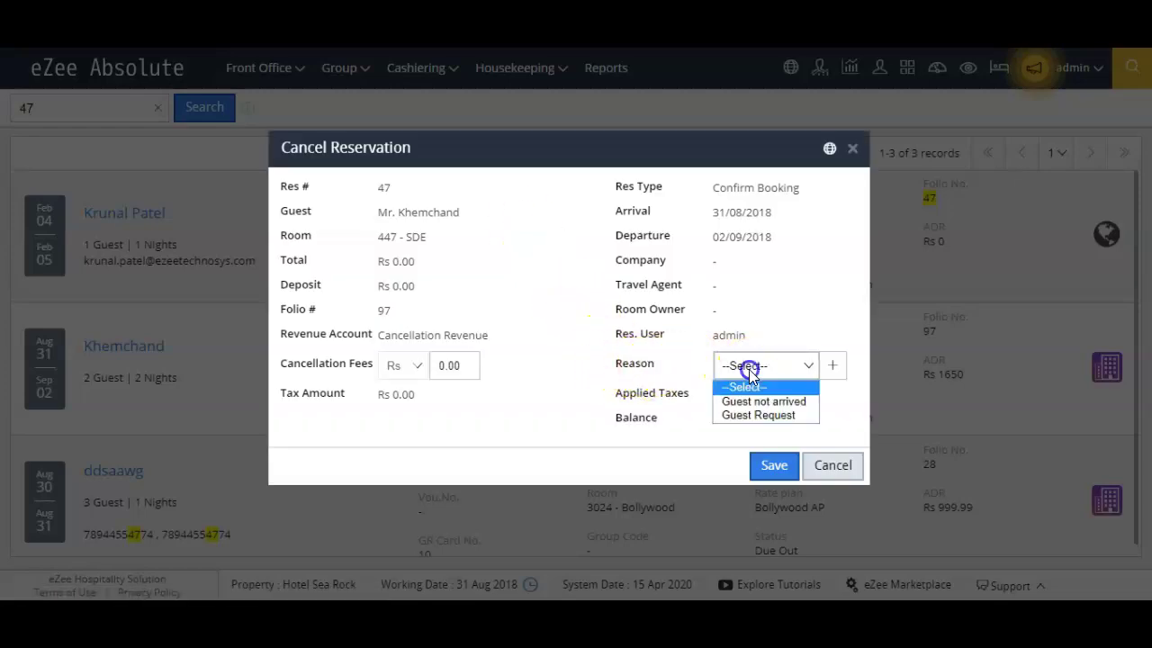
pyautogui.click(755, 417)
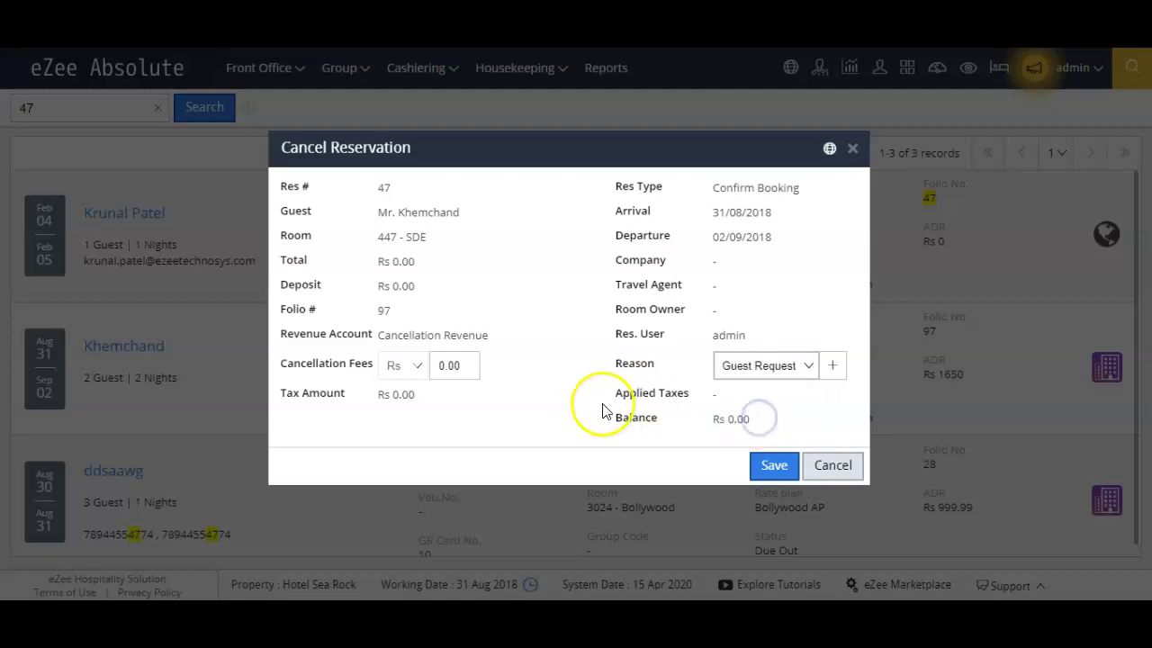
# Save the cancellation of the room 447 reservation without a cancellation fee and acknowledge its confirmations.
pyautogui.moveTo(296, 369); pyautogui.dragTo(392, 378)
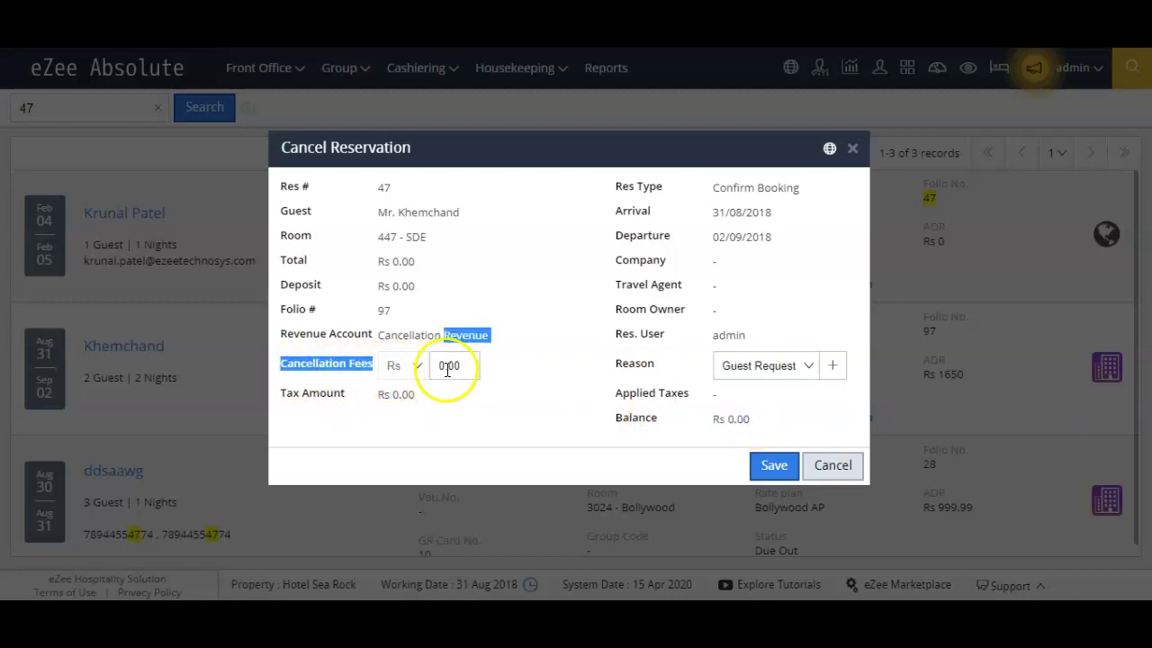
pyautogui.click(486, 369)
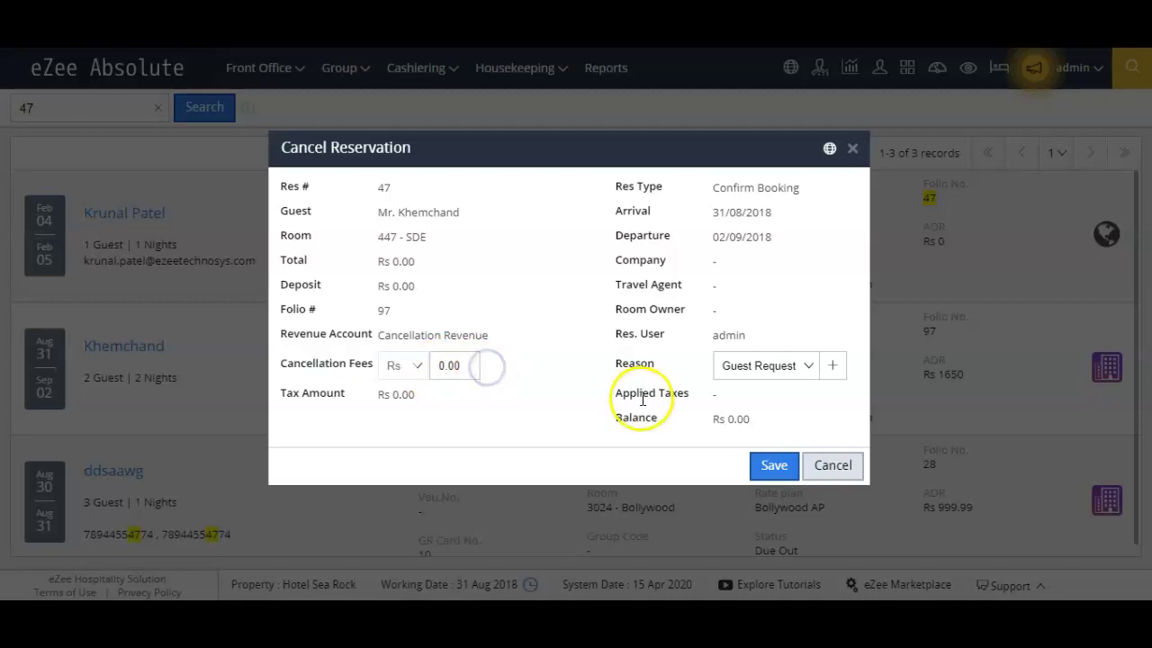
pyautogui.click(773, 468)
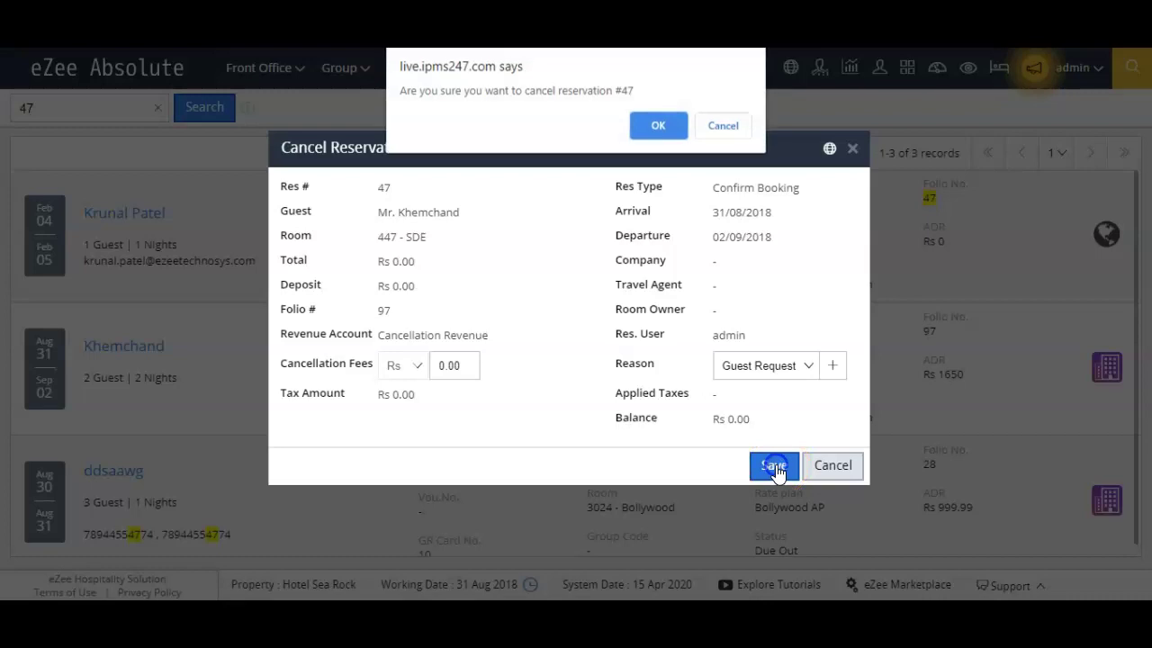
pyautogui.click(662, 122)
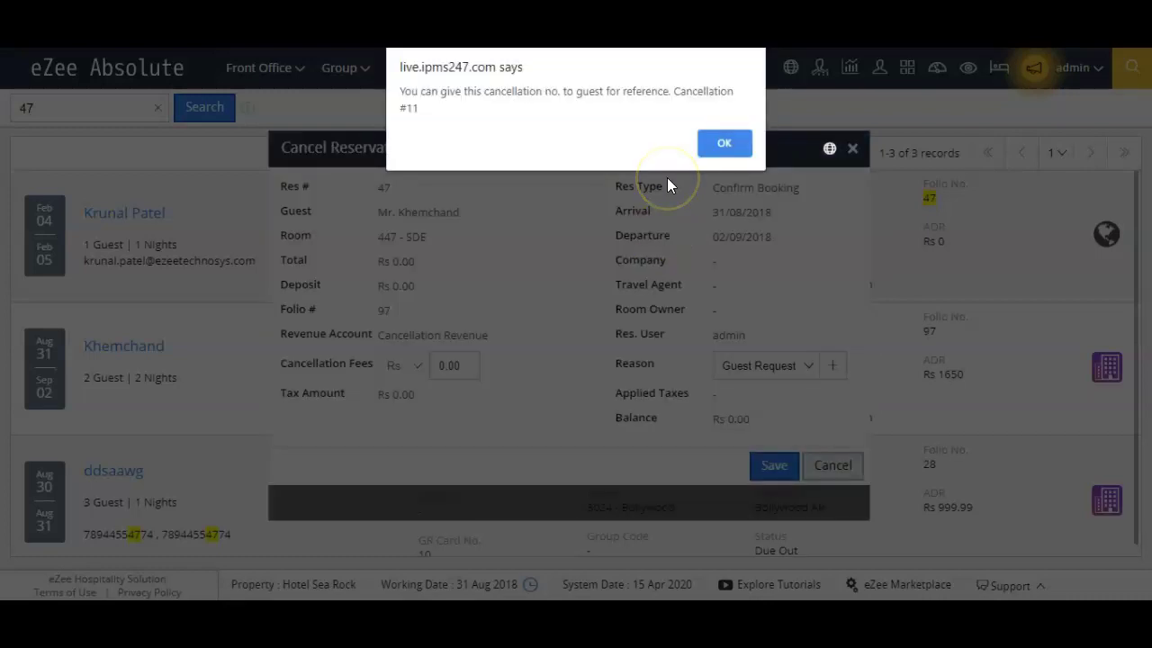
pyautogui.click(719, 141)
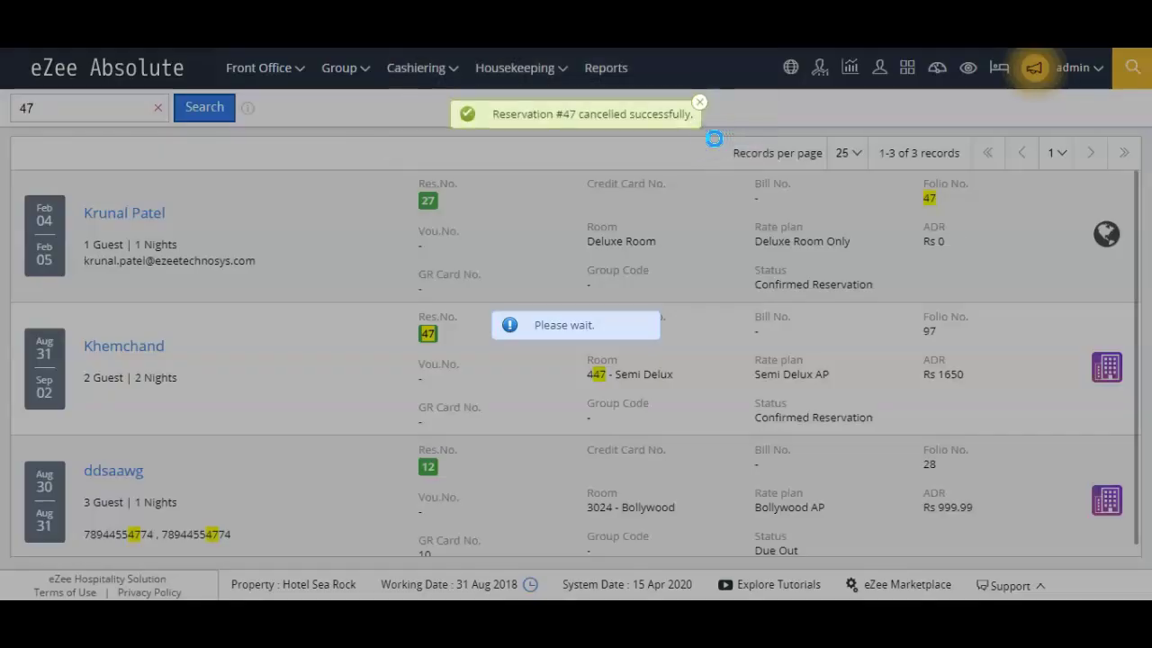